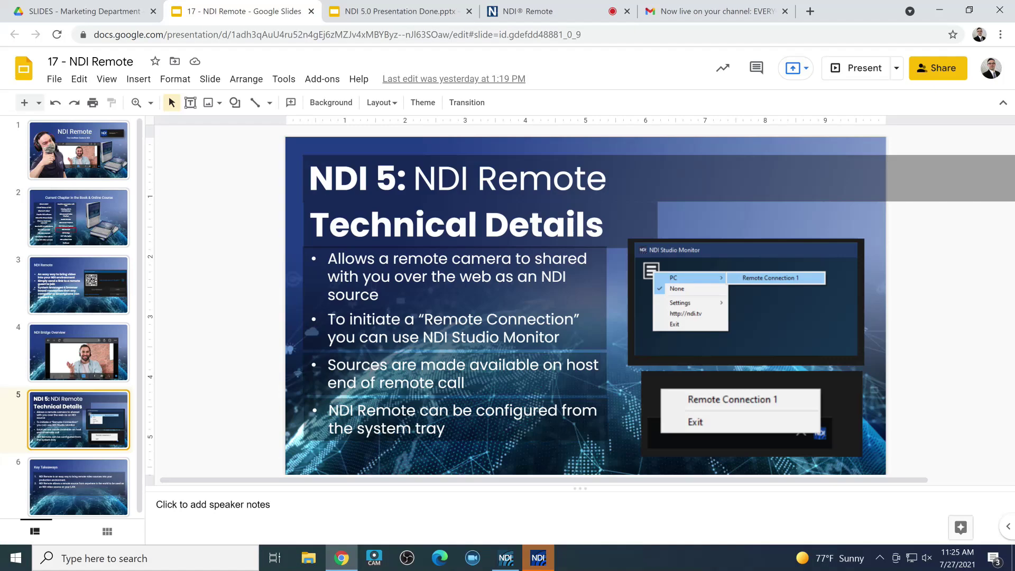
- Open the NDI Remote introduction in NDI Launcher and advance to its first step
click(506, 558)
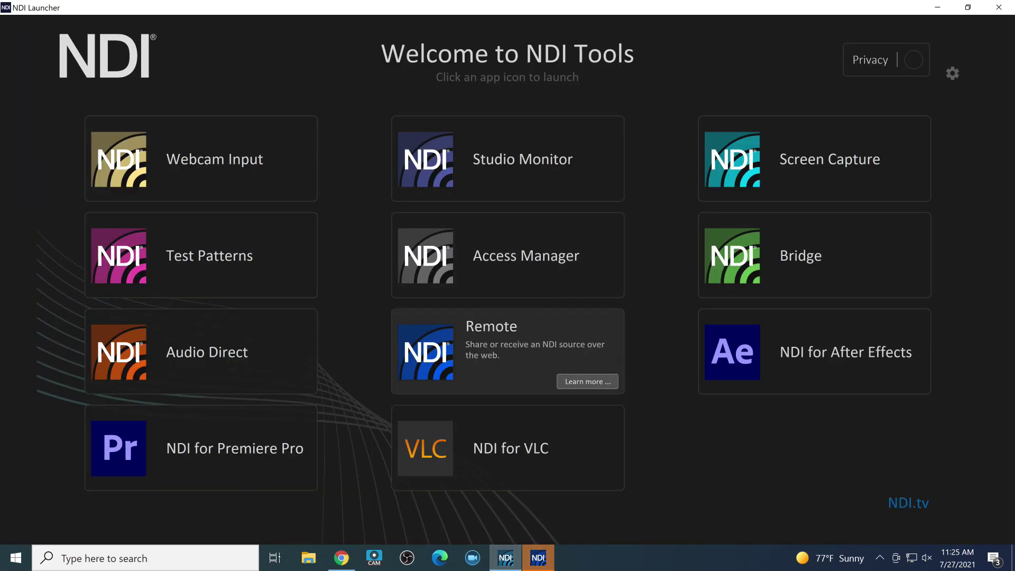
click(587, 381)
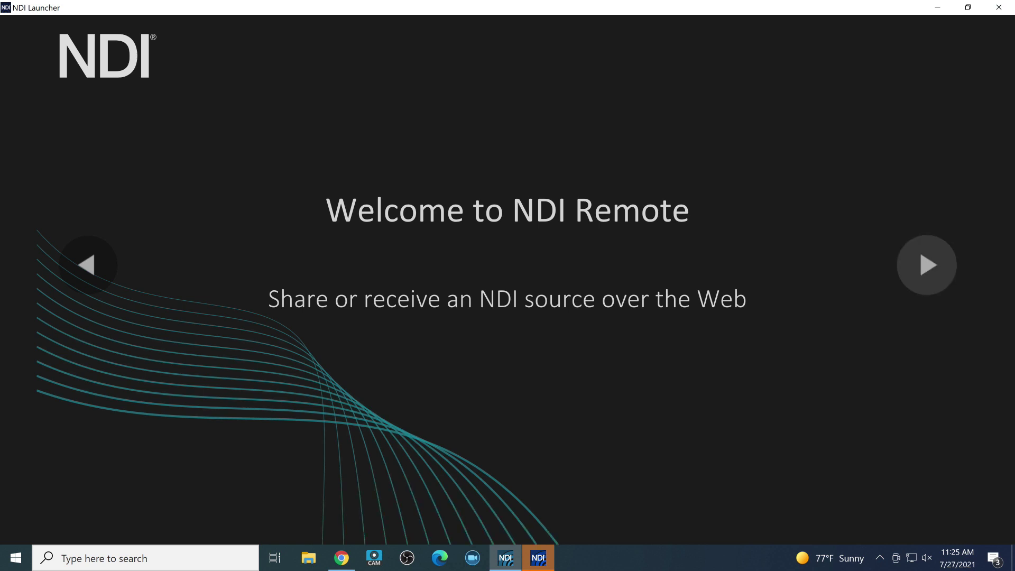
click(927, 265)
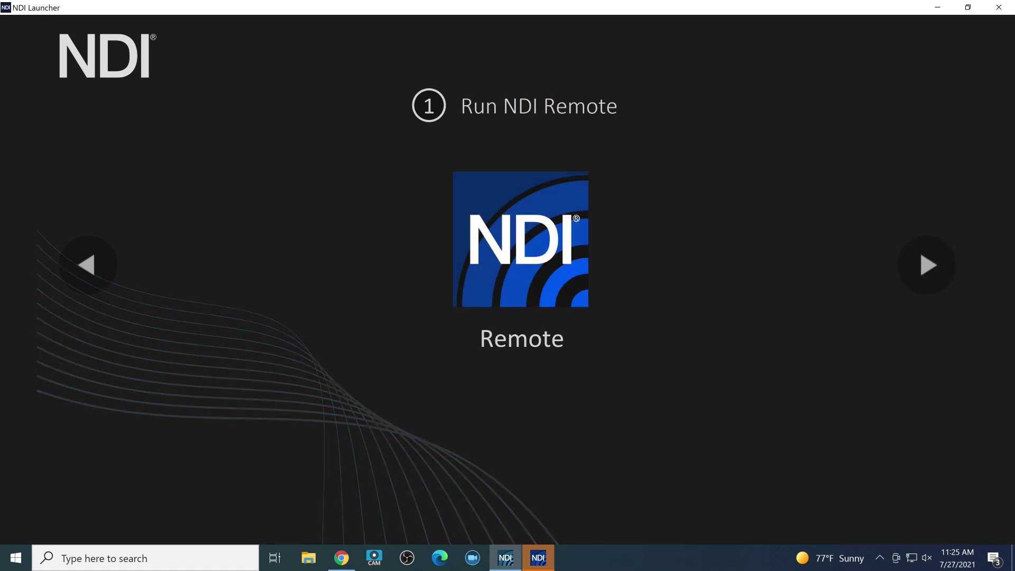
- Move the NDI Remote window, compare incoming and outgoing connection pages, then close it
drag(456, 78, 500, 100)
click(661, 155)
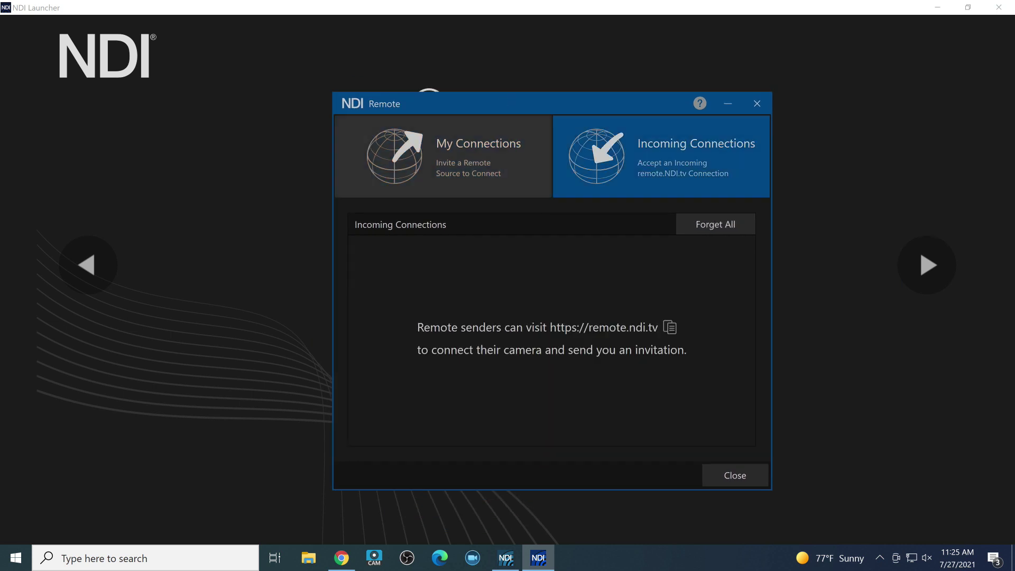
click(443, 156)
click(660, 156)
click(443, 156)
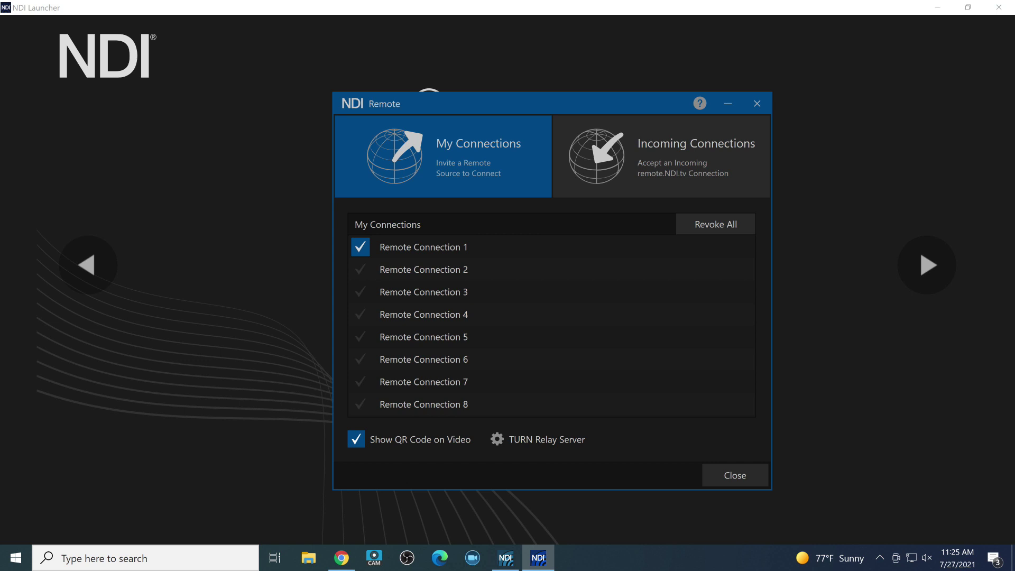
key(alt+F4)
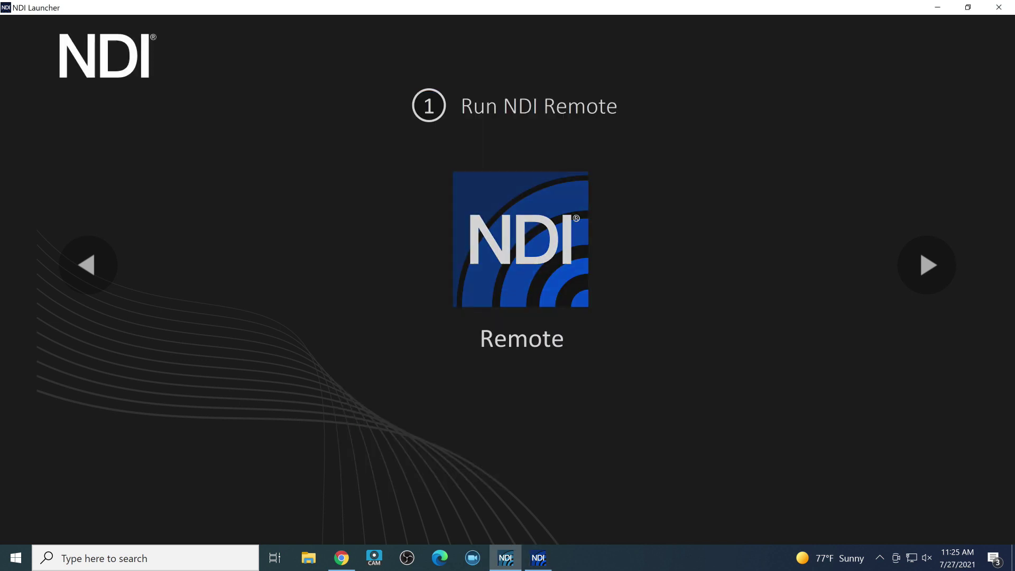
- Advance the walkthrough to step 2, My Connections
key(Right)
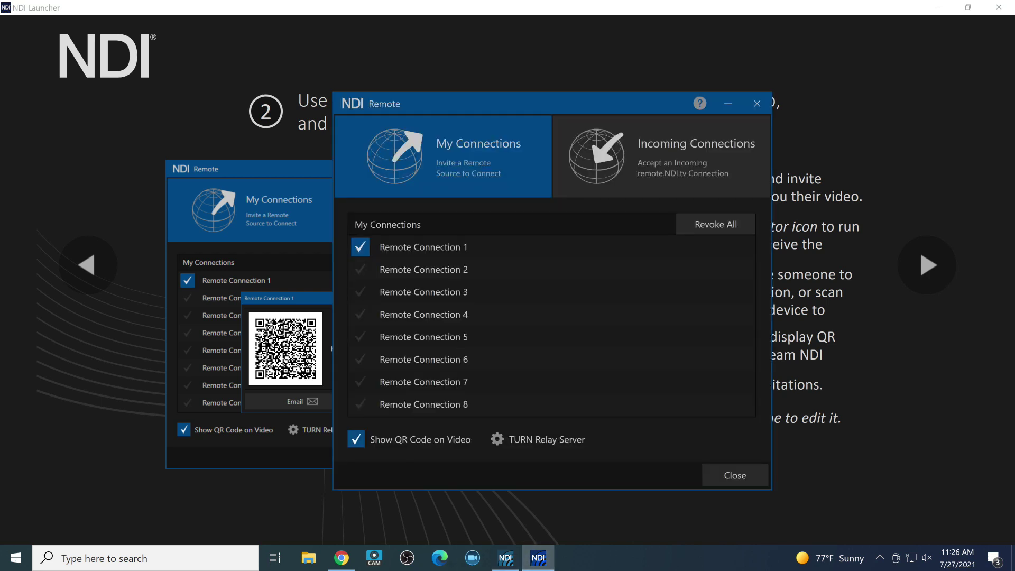
- Toggle the first remote connection off and on, then rename it 'SMARTPHONE INDIA'
click(360, 247)
click(360, 247)
double_click(423, 246)
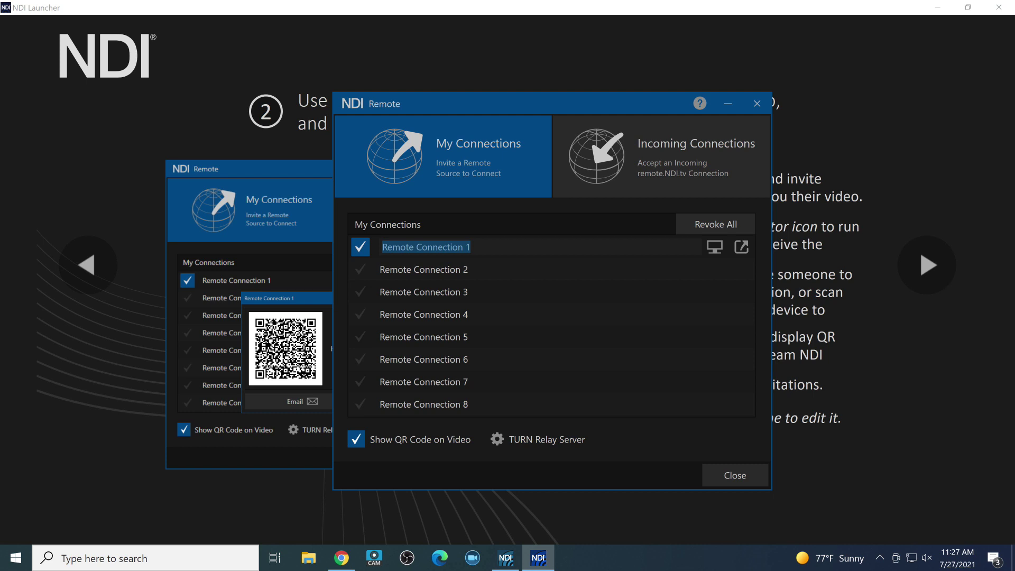
text(SMARTPHONE INDIA)
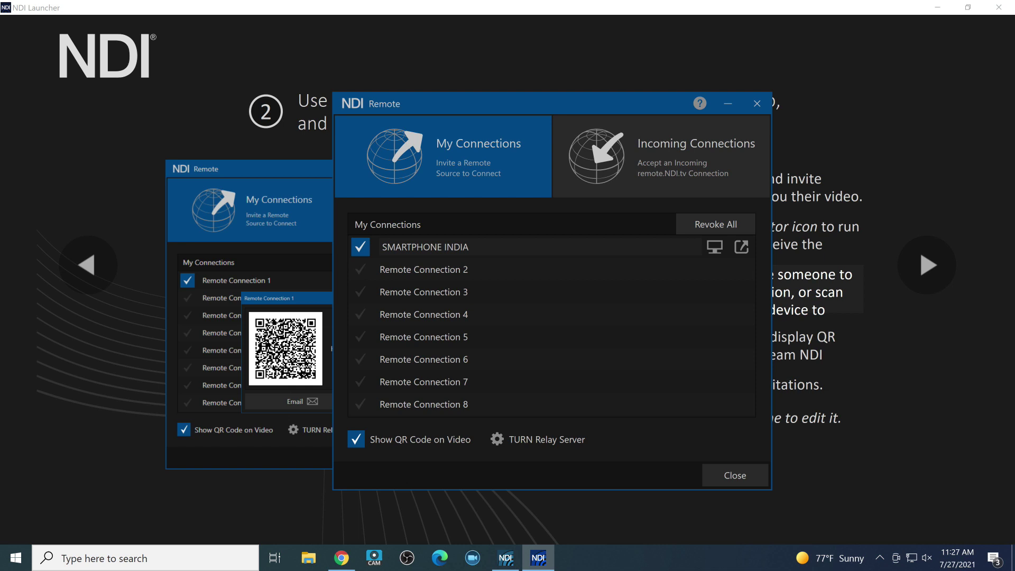
key(Return)
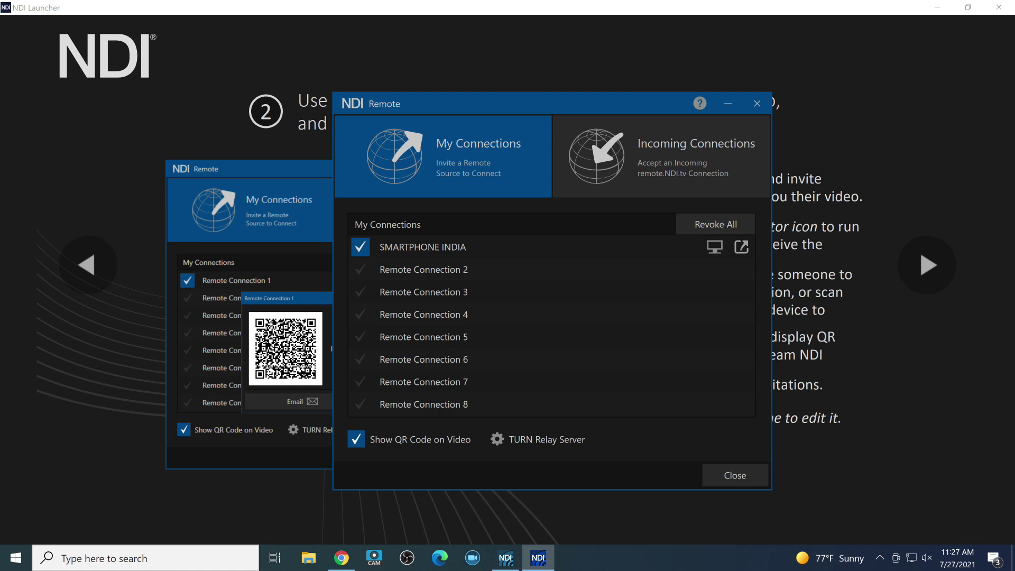
- Display the SMARTPHONE INDIA invite QR code and link, then hide it
click(741, 247)
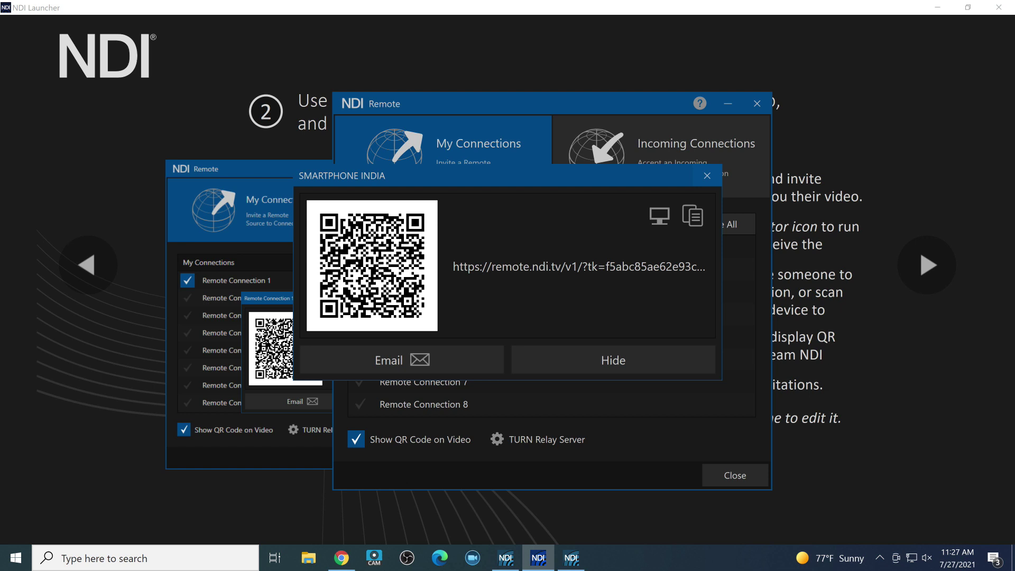
click(613, 360)
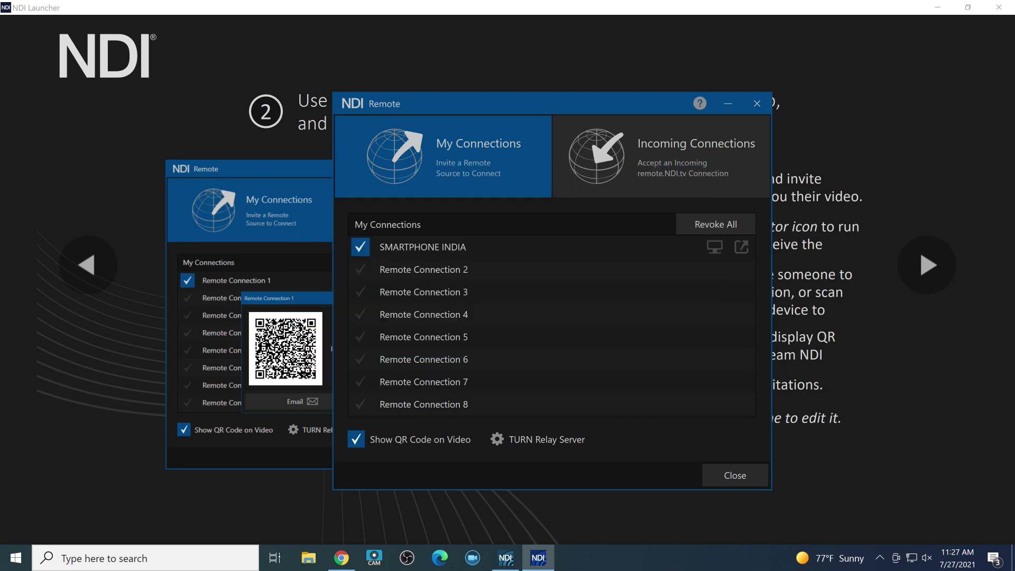
key(alt+Tab)
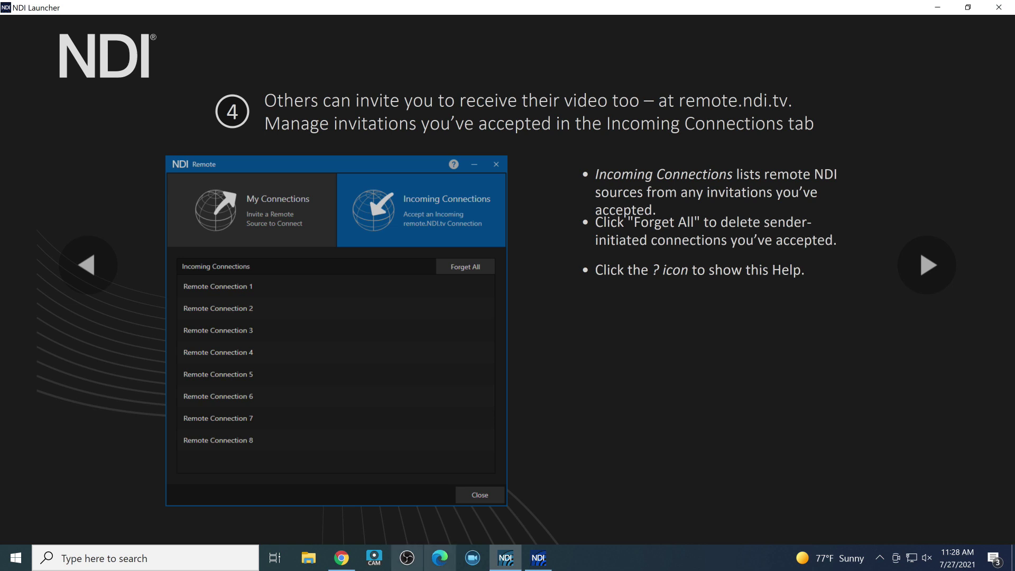
- Load remote.ndi.tv in the NDI Remote tab of Chrome
click(341, 557)
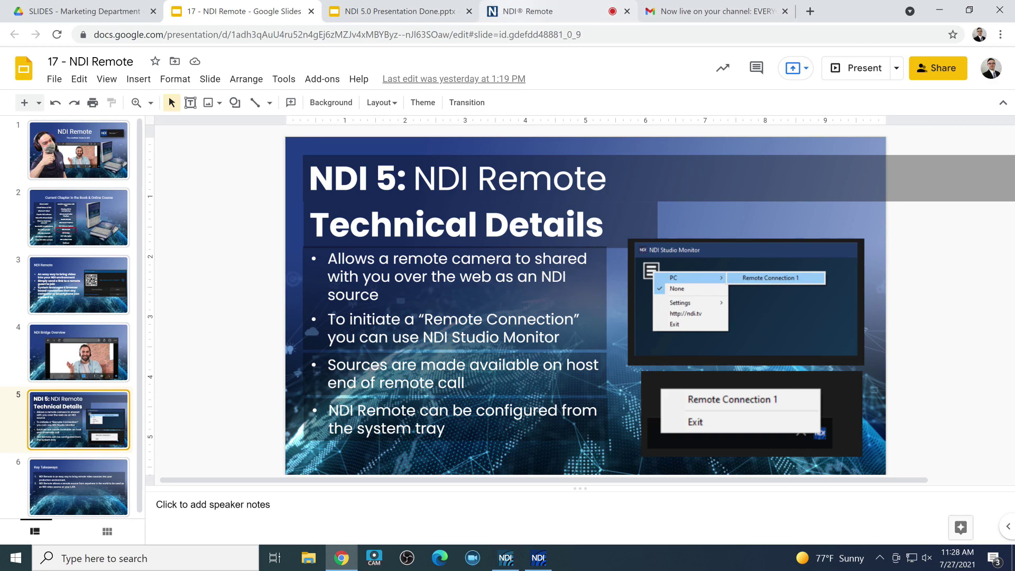
key(ctrl+4)
key(ctrl+l)
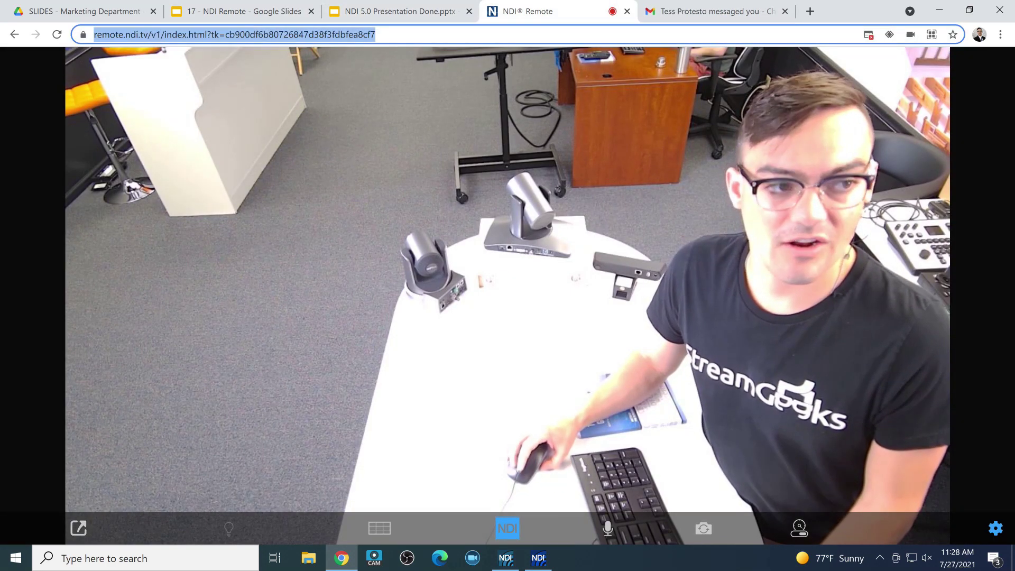
text(remo)
key(Return)
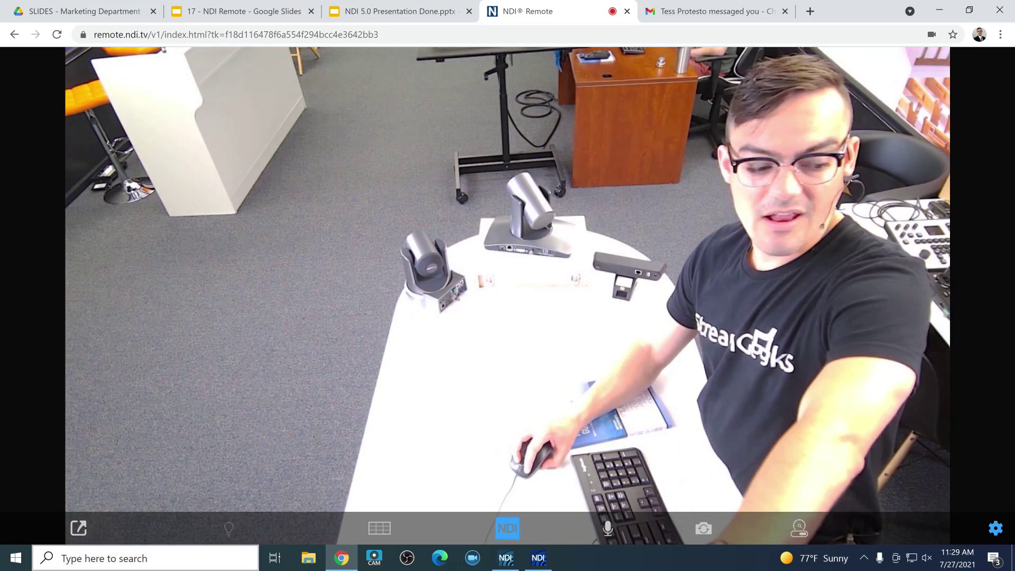
- Rename the webcam connection to the sender's name plus 'USA' and share it
click(508, 528)
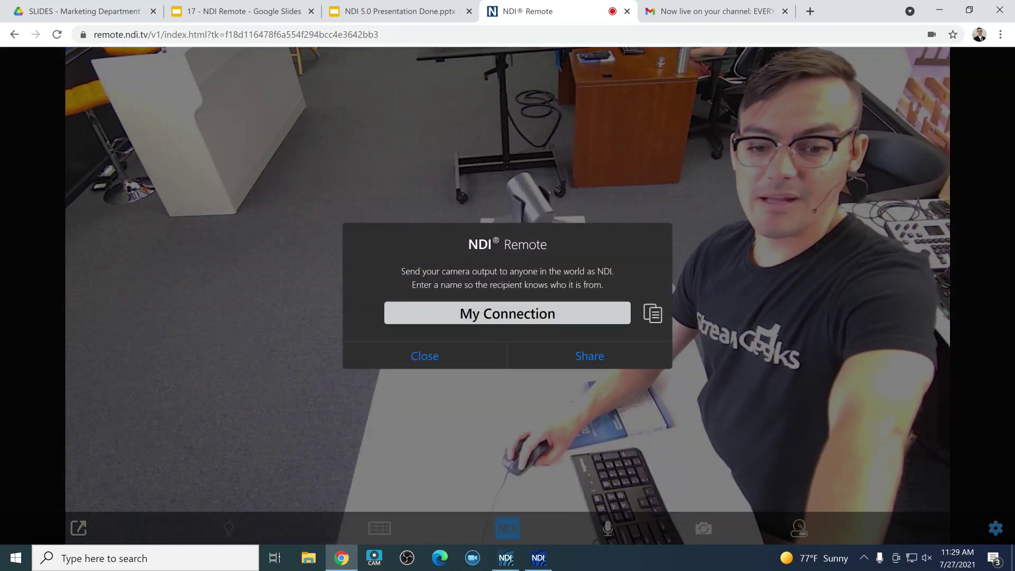
click(507, 314)
text(Paul )
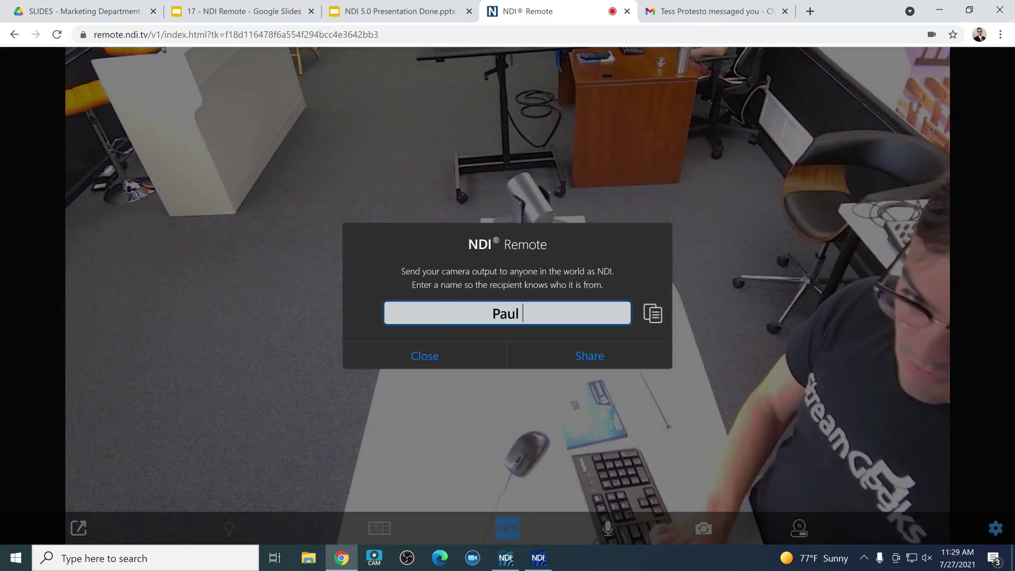
text(- USA)
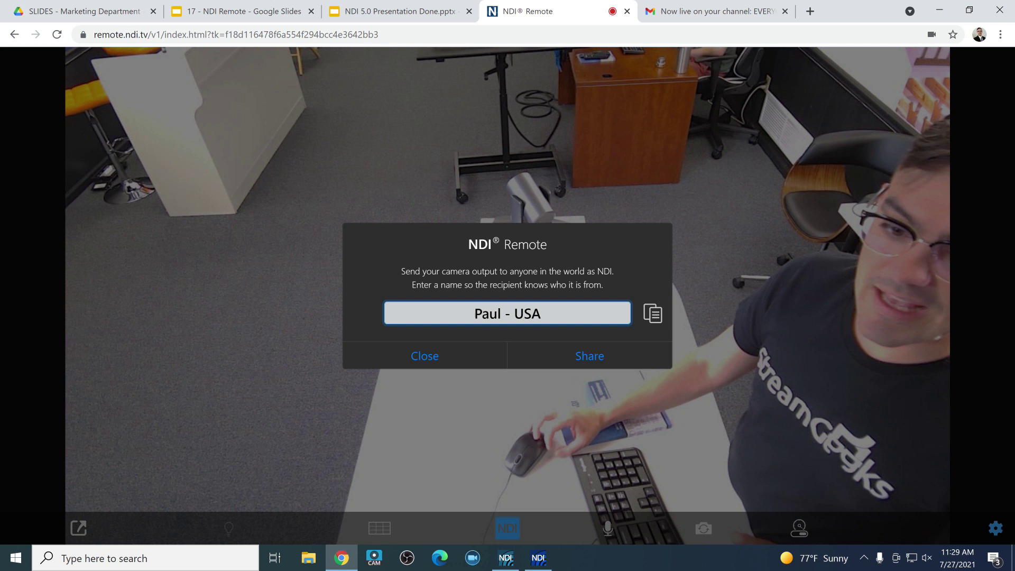
key(Return)
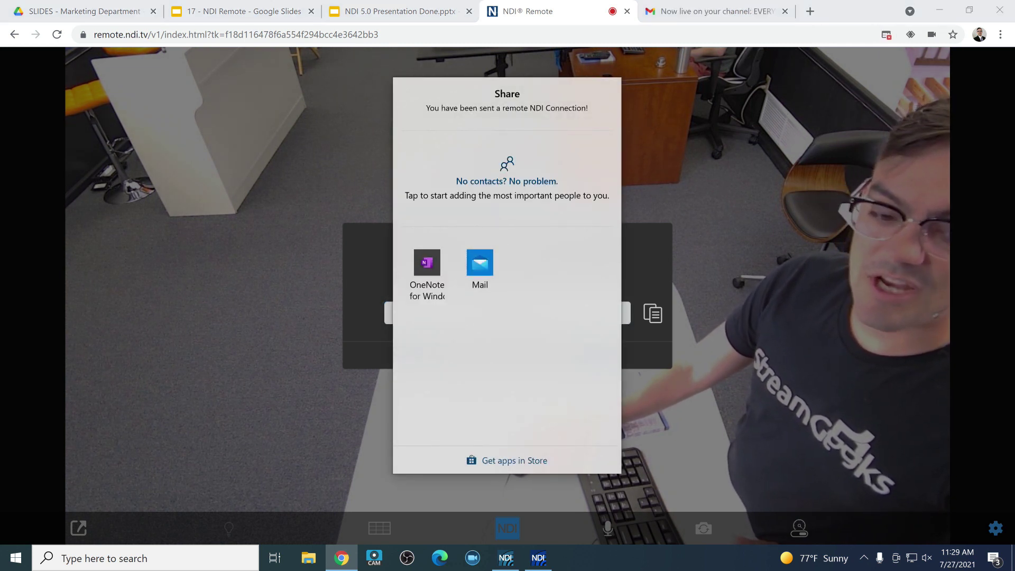
key(Escape)
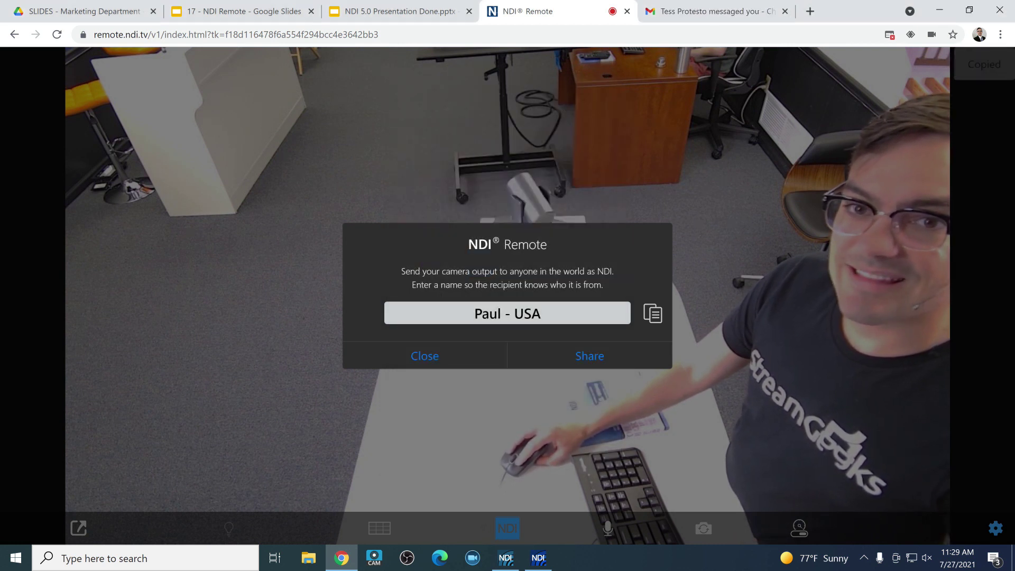
- Paste the copied invite link into the address bar, then go back to the Slides tab
key(ctrl+l)
key(ctrl+v)
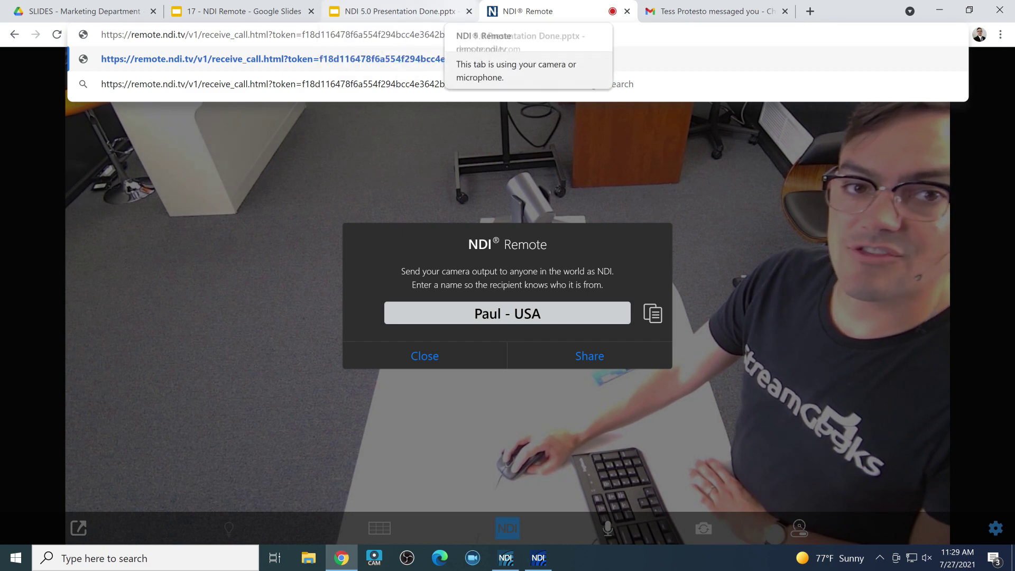
click(238, 11)
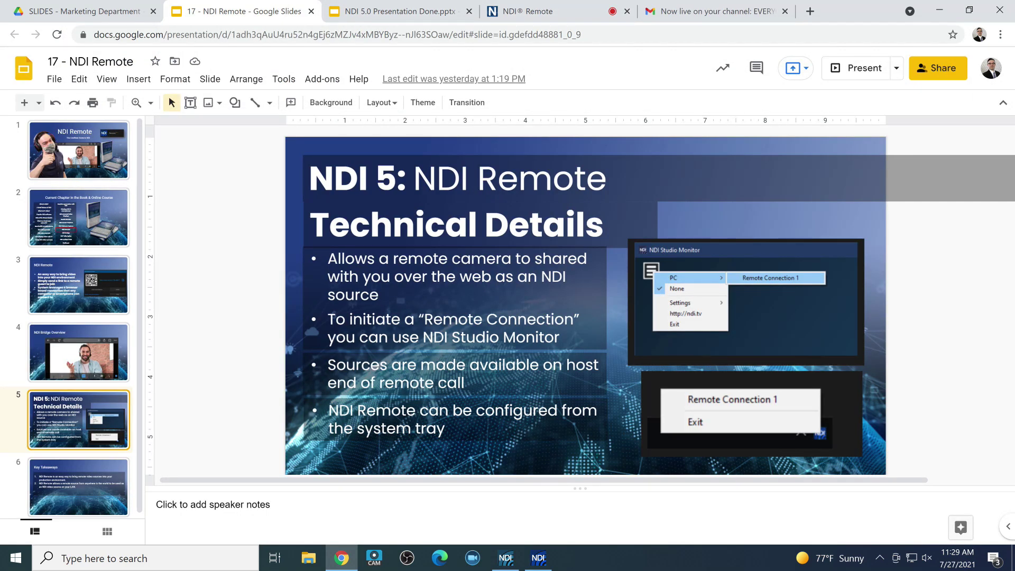
- Select slide 6, Key Takeaways, and start the full-screen presentation
click(78, 486)
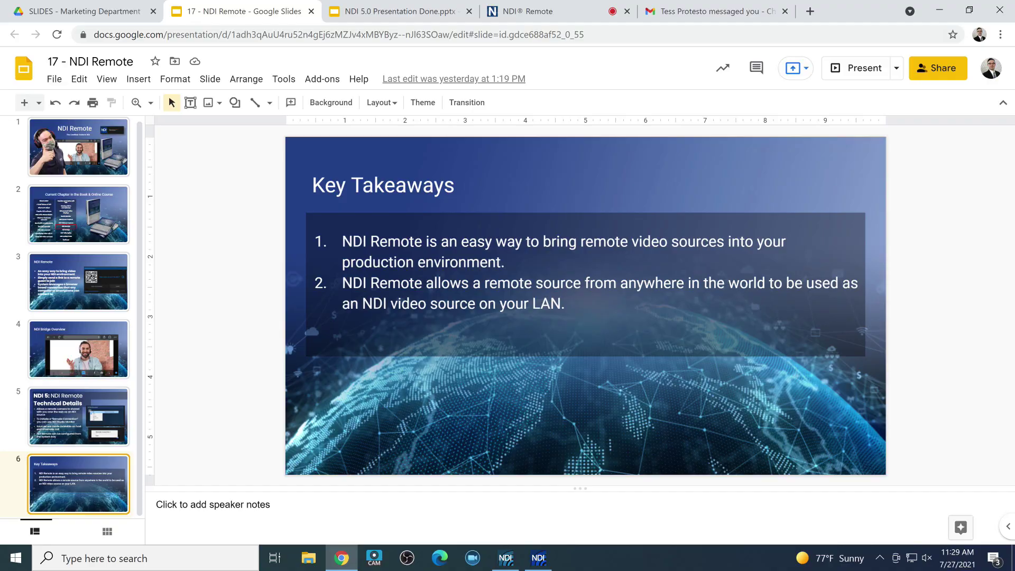
click(856, 68)
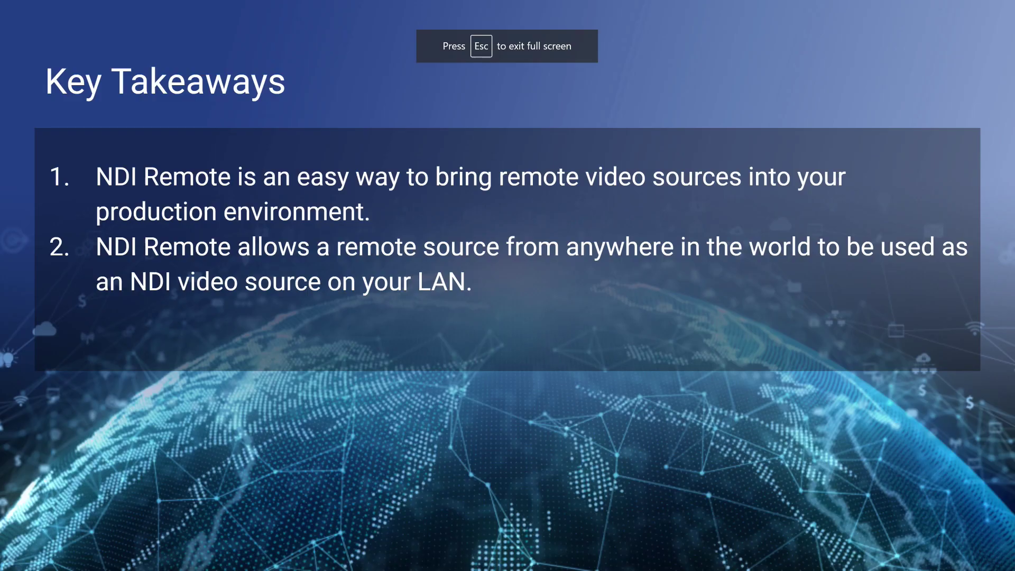